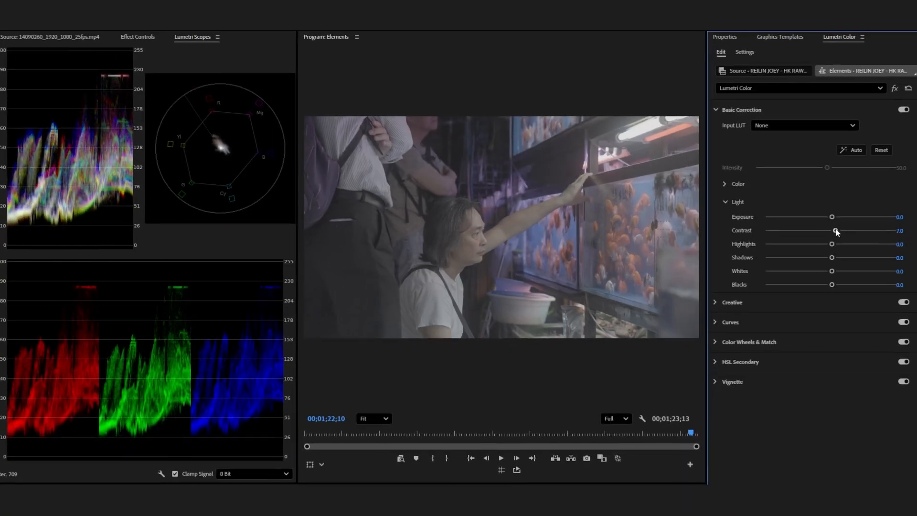
- Set the Contrast of the aquarium shop clip to 100 and adjust its exposure and light levels
left_click_drag(827, 231, 894, 241)
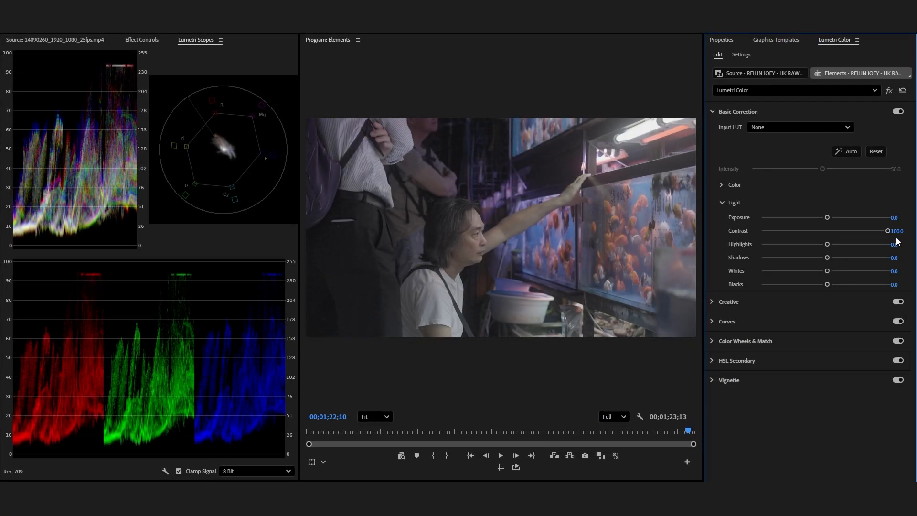
left_click_drag(827, 217, 819, 262)
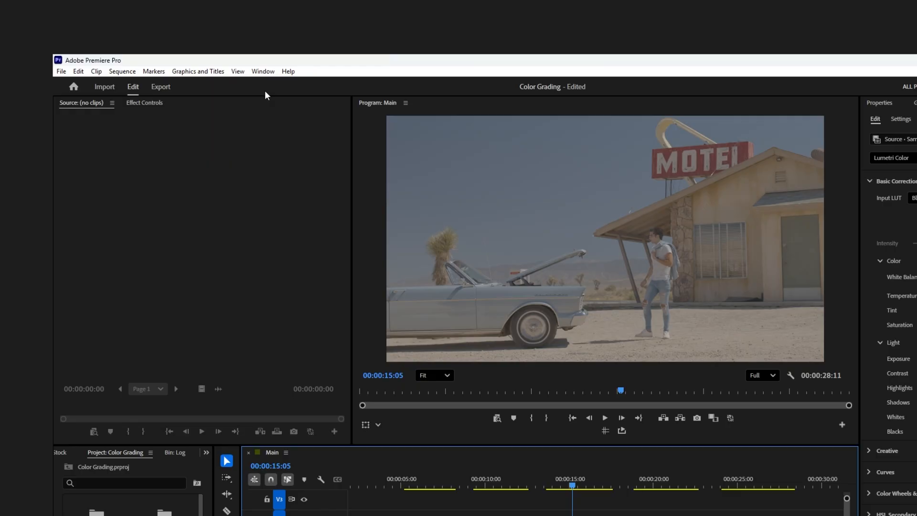
- Show the Lumetri Scopes and set the motel clip's Exposure to 1.0, Contrast 83.8, Highlights -16.7, Shadows -8.9, Whites 15.6 and Blacks -23.3
left_click(263, 72)
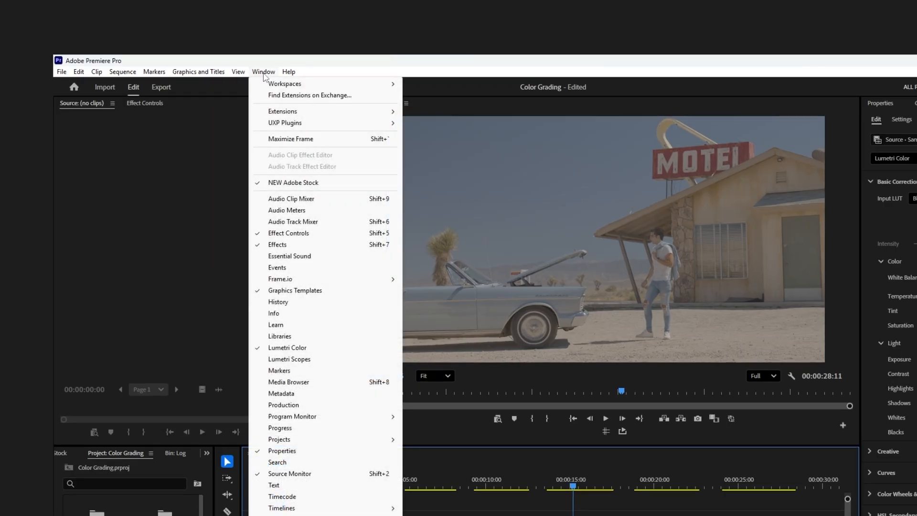
left_click(292, 359)
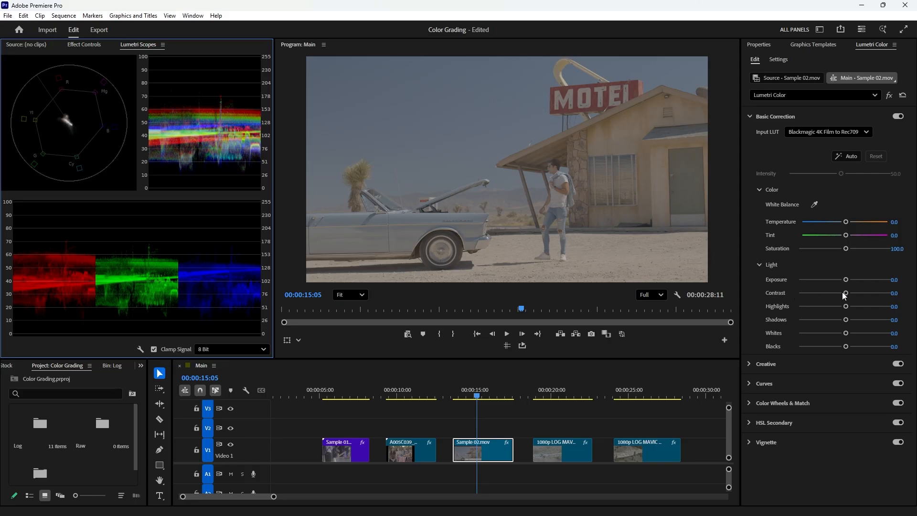
mouse_move(845, 295)
left_mouse_down()
mouse_move(882, 294)
mouse_move(853, 281)
left_mouse_up()
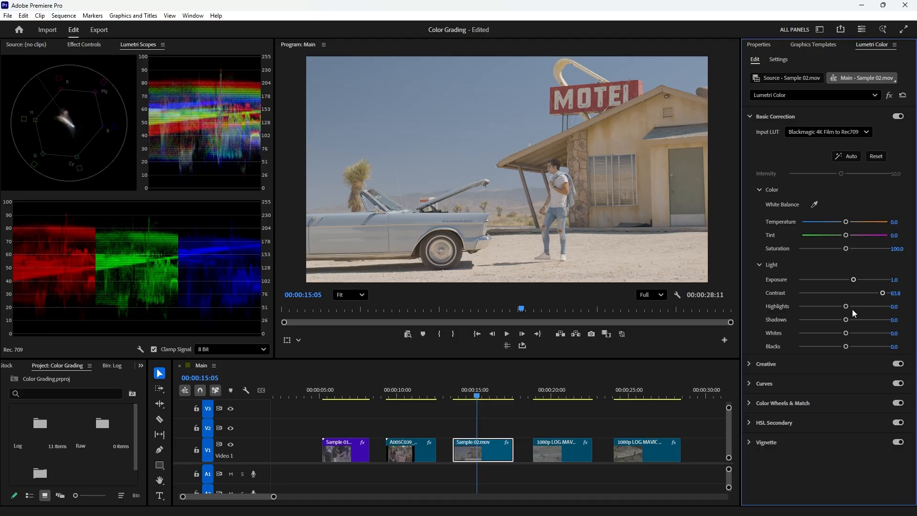
left_click_drag(846, 307, 836, 349)
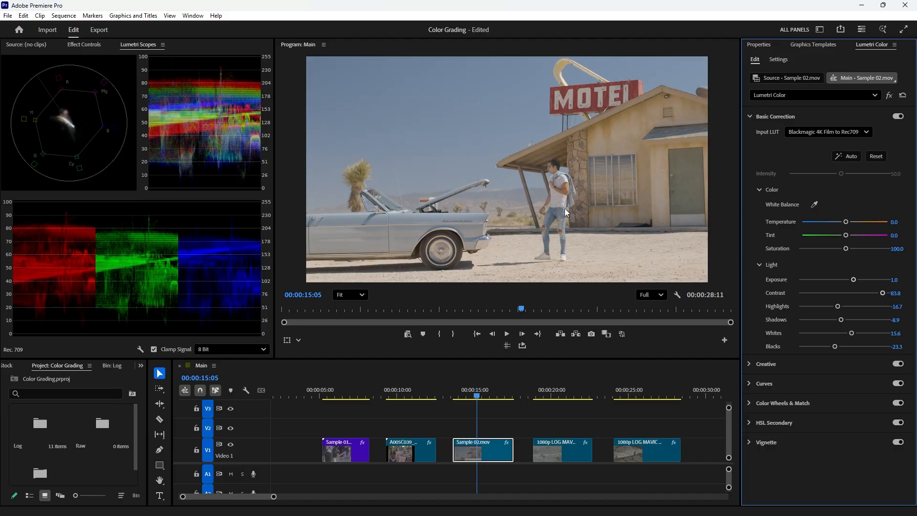
- Set the motel clip's white balance by sampling the man's white T-shirt, and fit the whole frame in the preview again
scroll(564, 208, "up", 5)
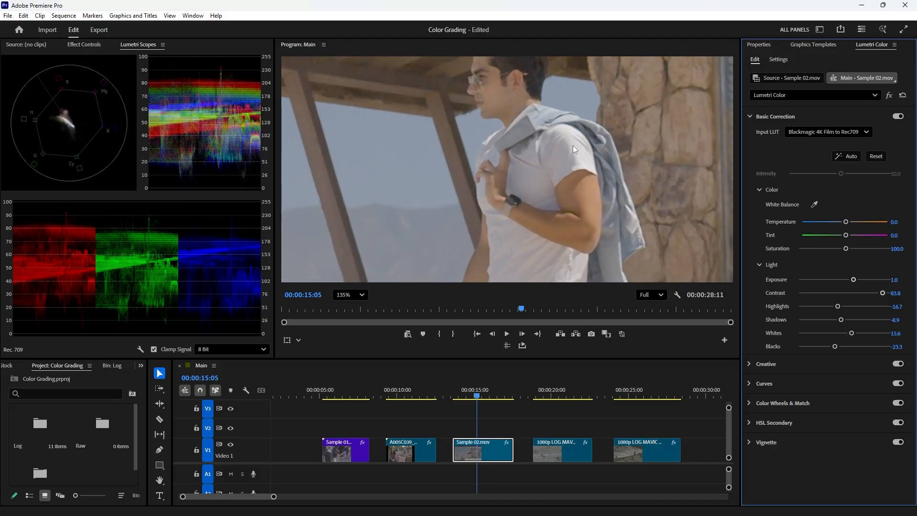
left_click(815, 205)
left_click(575, 146)
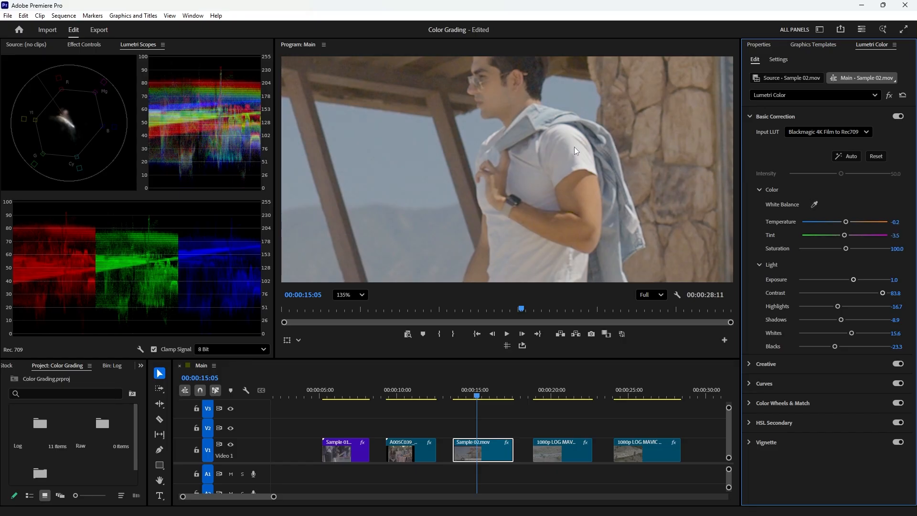
left_click(362, 295)
left_click(361, 307)
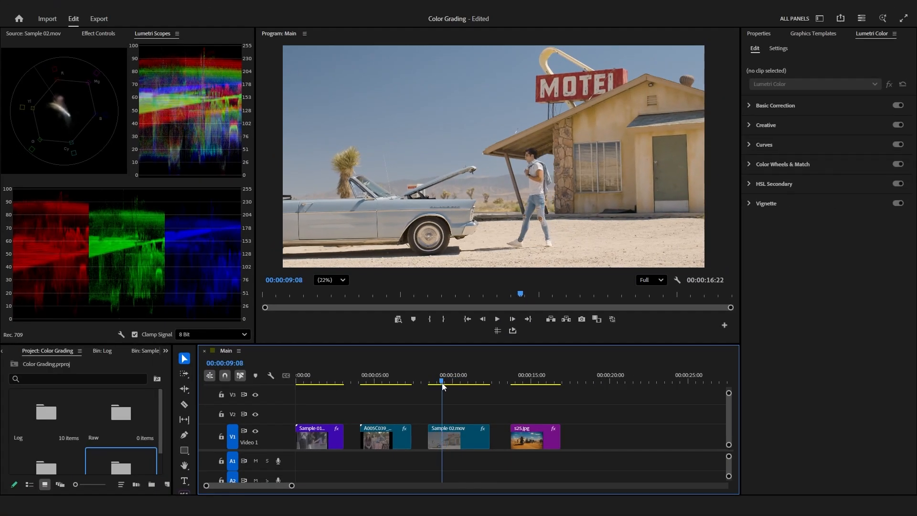
- Place a copy of the Sample 02.mov clip after s25.jpg on track V1, with the playhead at 00:00:10:09 in the original
mouse_move(443, 386)
left_mouse_down()
mouse_move(465, 385)
mouse_move(454, 385)
left_mouse_up()
left_click_drag(526, 381, 458, 380)
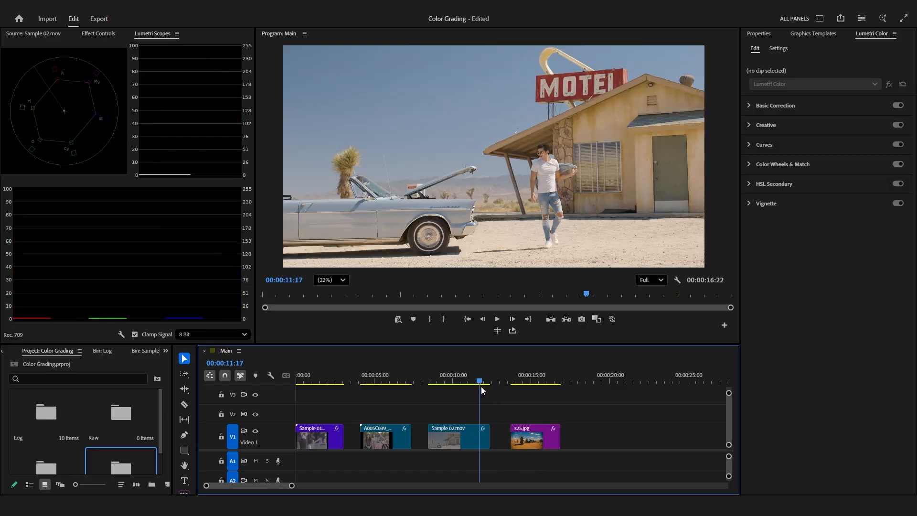
left_click_drag(457, 436, 604, 440)
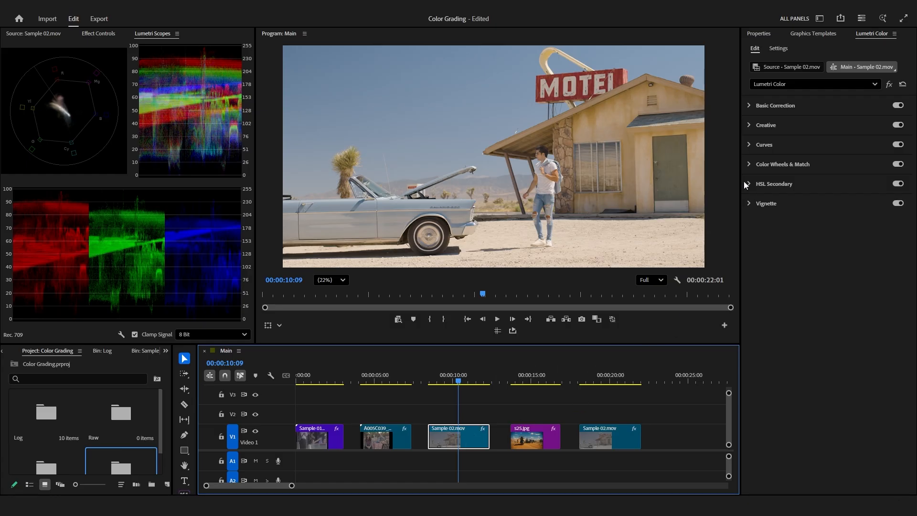
- Browse the Creative looks without applying one, and increase the original Sample 02.mov clip's Vibrance and Saturation
left_click(748, 126)
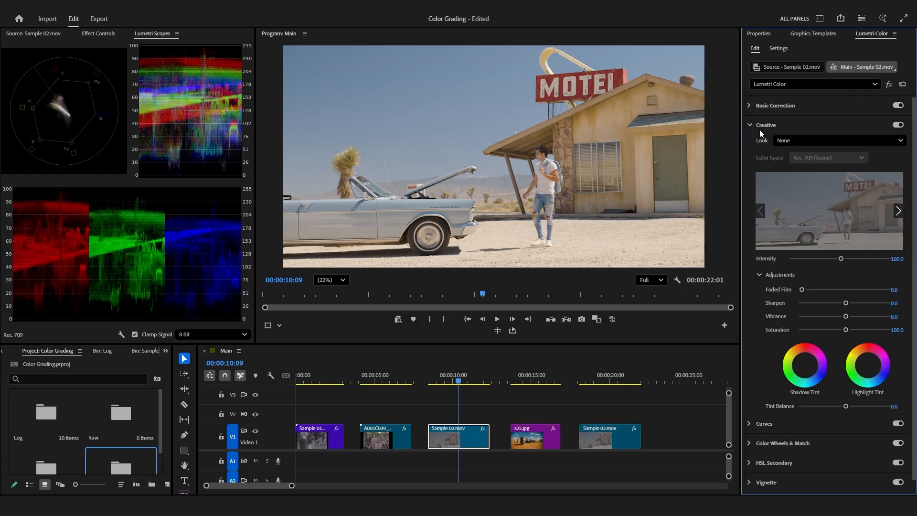
left_click(806, 141)
scroll(808, 258, "down", 5)
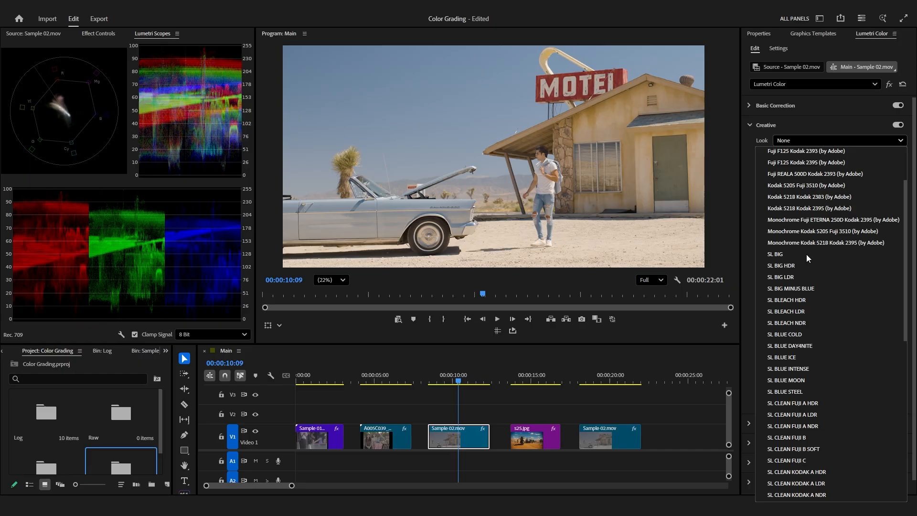
left_click(768, 143)
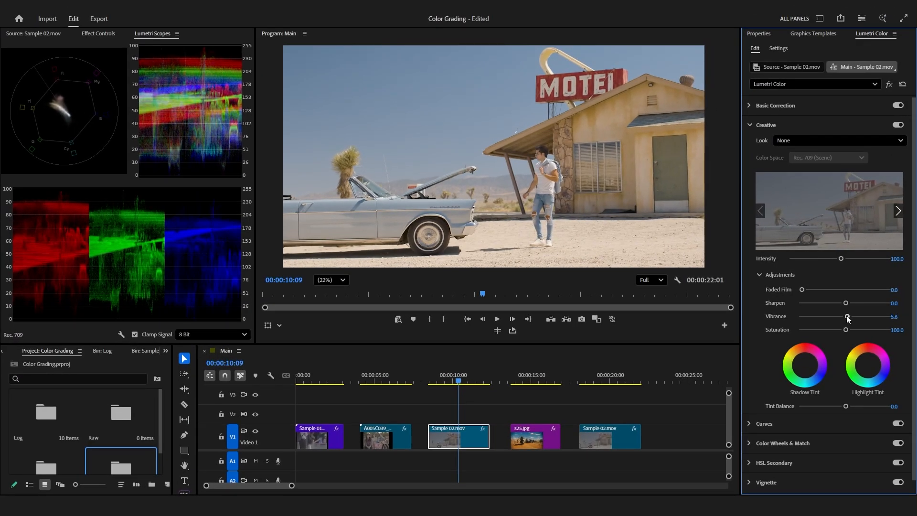
left_click_drag(846, 317, 855, 331)
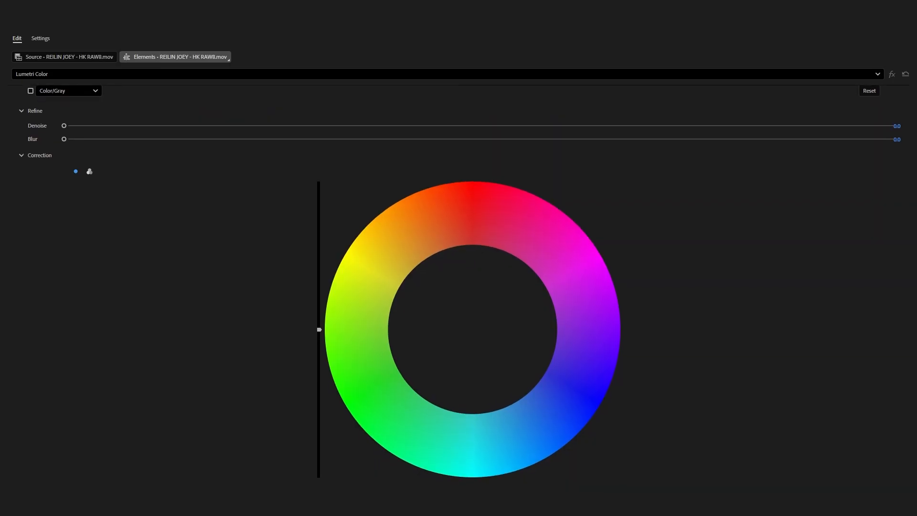
scroll(464, 283, "down", 2)
scroll(465, 284, "down", 2)
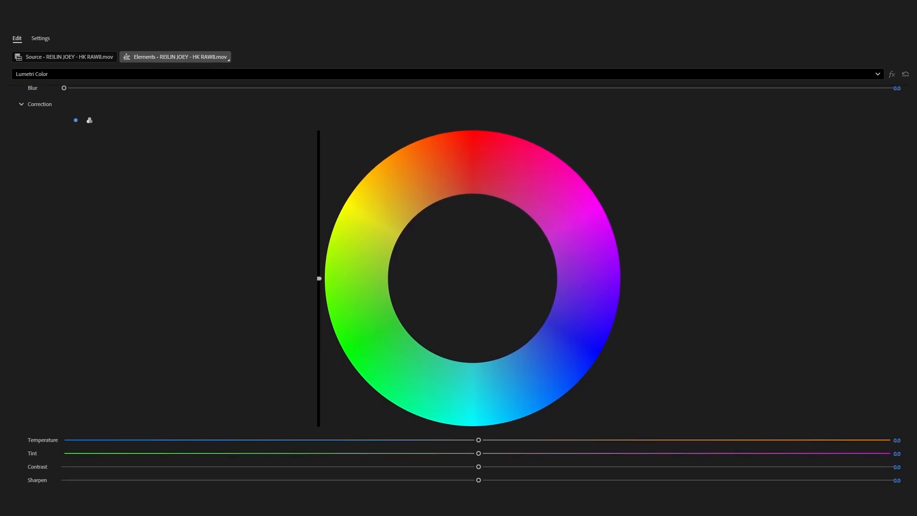
scroll(465, 284, "down", 1)
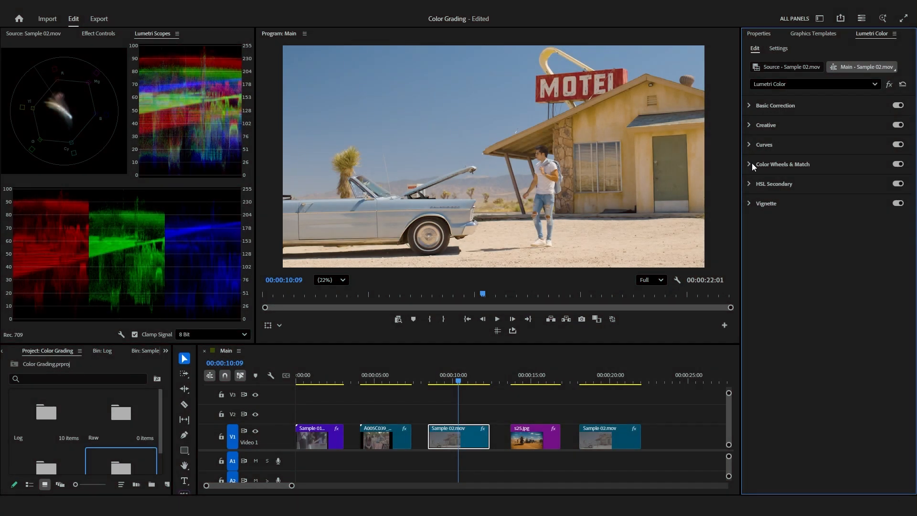
- Turn on the Color Match comparison view and use the s25.jpg frame at 00:00:13:17 as the reference
left_click(752, 164)
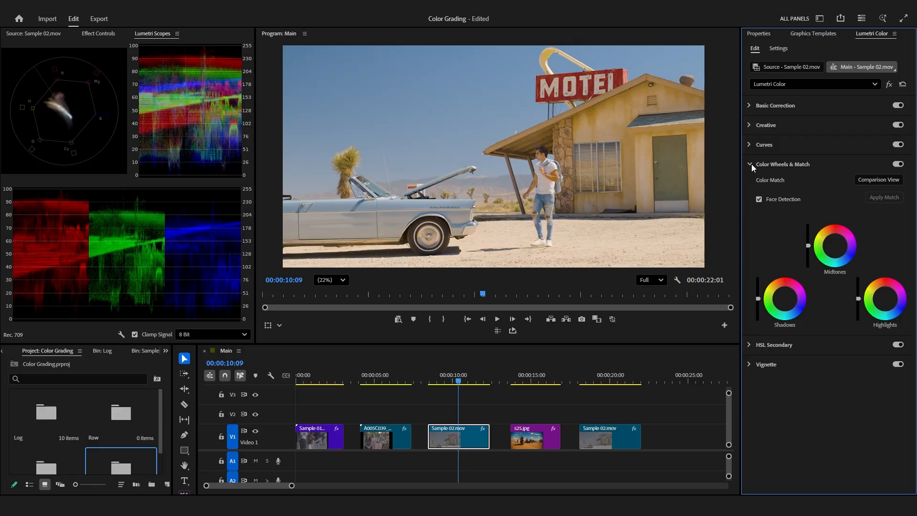
left_click(869, 182)
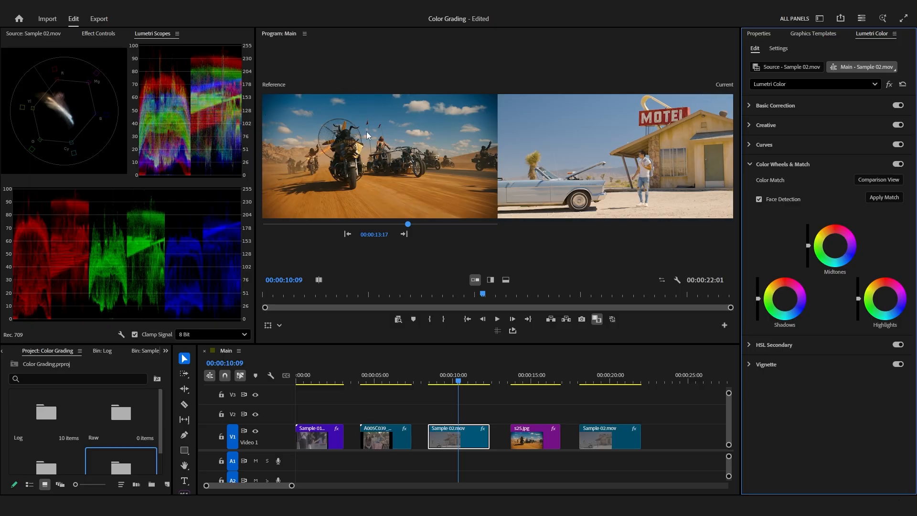
left_click(348, 234)
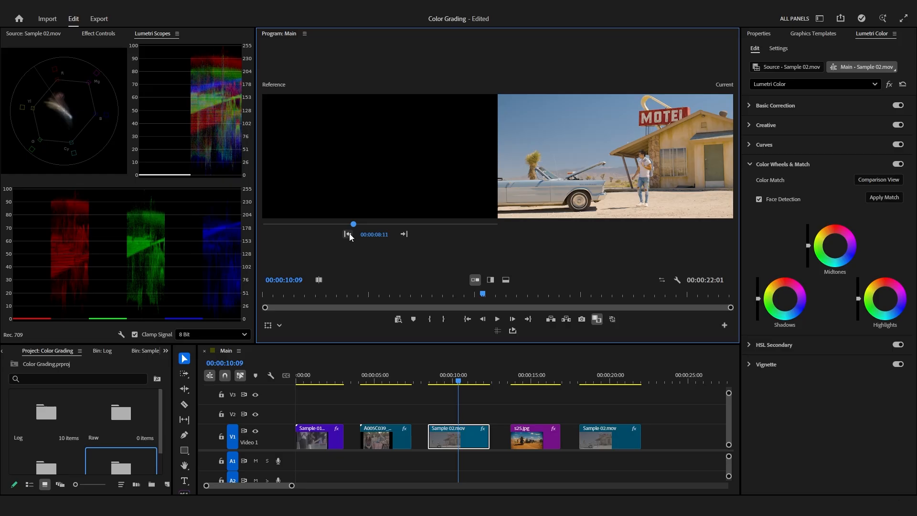
left_click(349, 233)
left_click(348, 234)
left_click(348, 234)
left_click(403, 234)
left_click(403, 234)
left_click(403, 234)
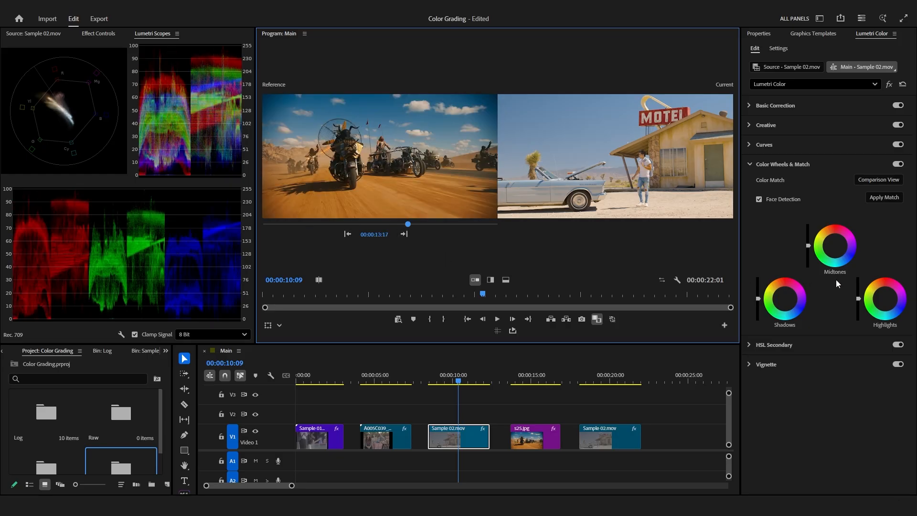
- Apply the color match to the original Sample 02.mov clip and fine-tune its Contrast and Exposure
left_click(888, 197)
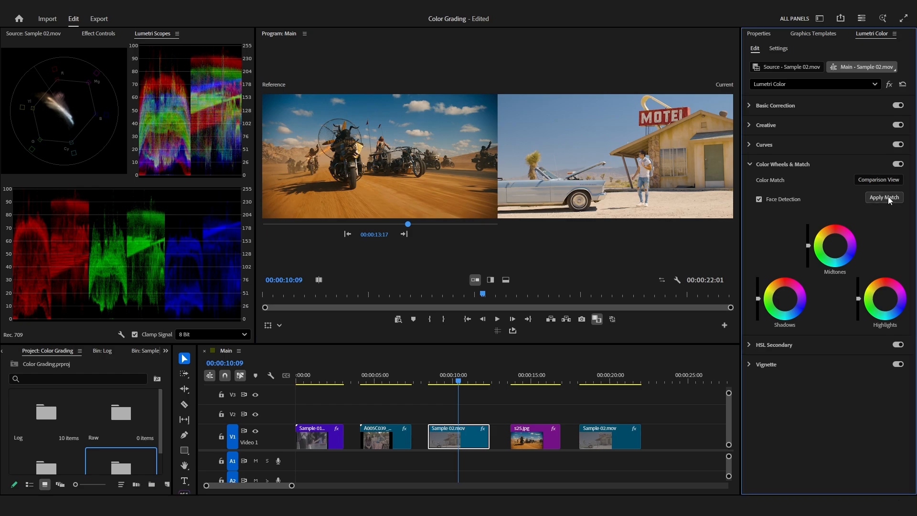
key("grave")
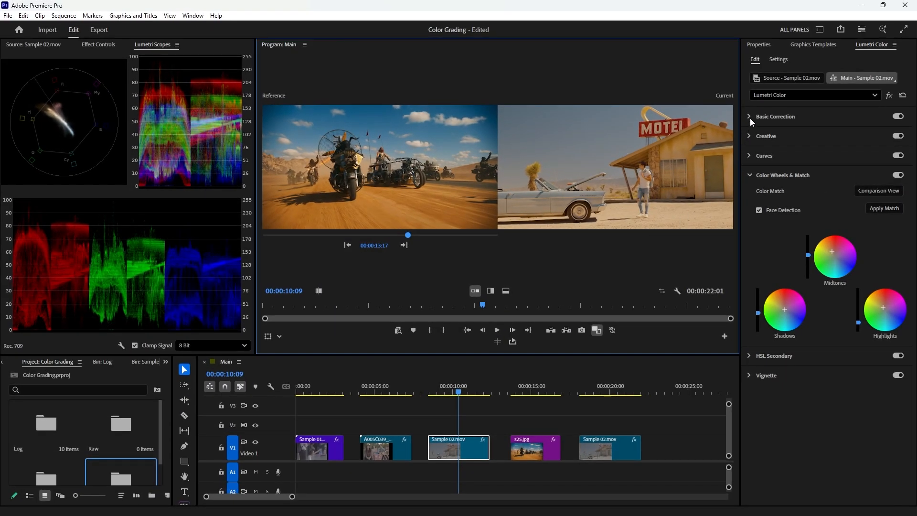
left_click(750, 117)
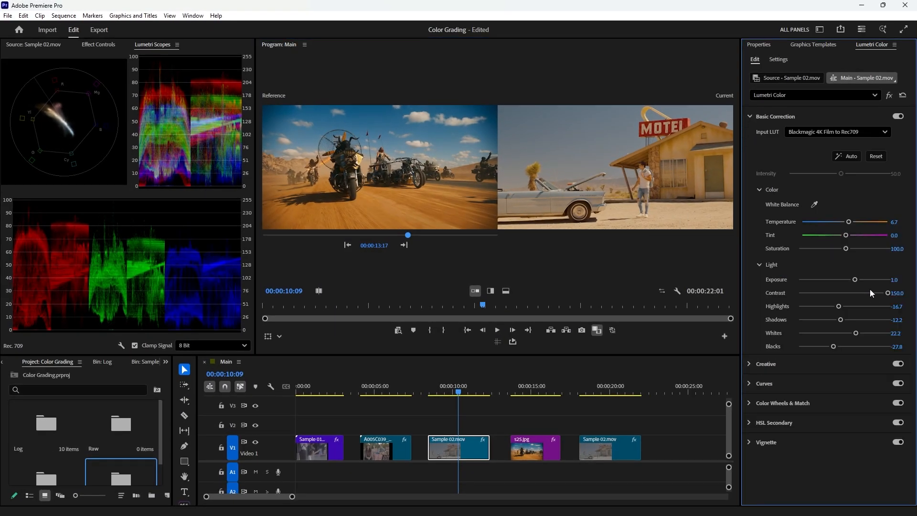
left_click_drag(887, 293, 856, 280)
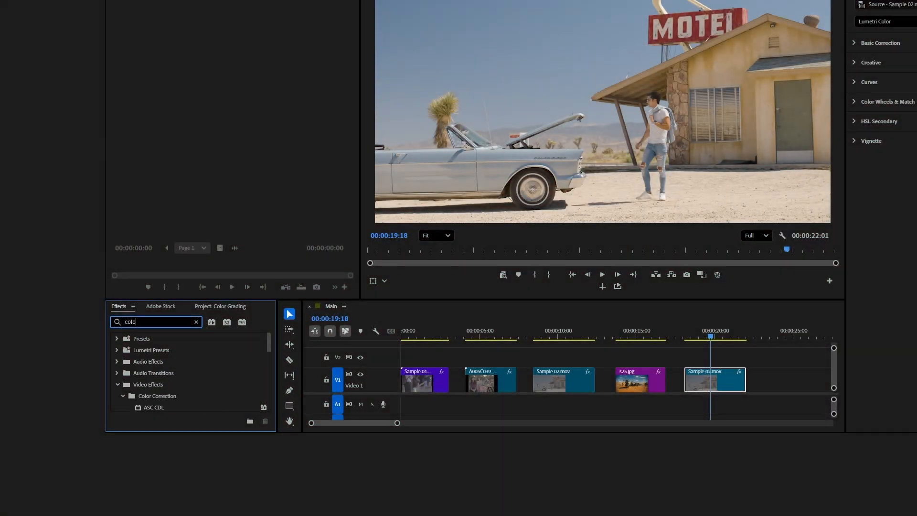
- Search the effects for "color match" and apply the Color Match Plug-in to the copied Sample 02.mov clip
type("match")
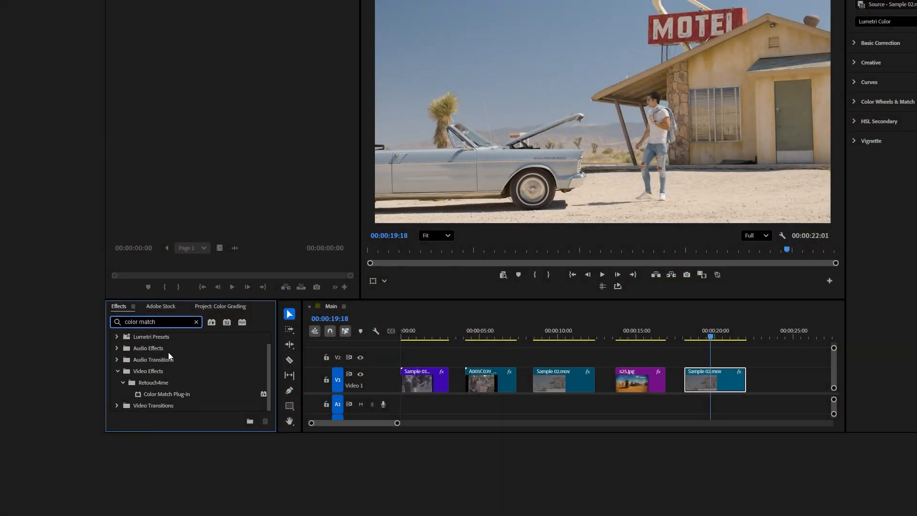
left_click(164, 395)
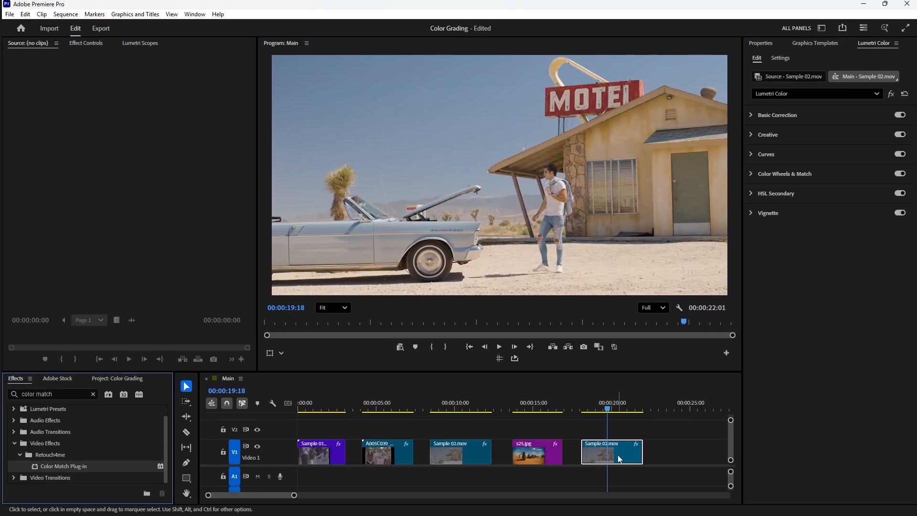
- Check the Color Match Plug-in's activation window from the copied clip's effect settings, and close it
left_click(84, 45)
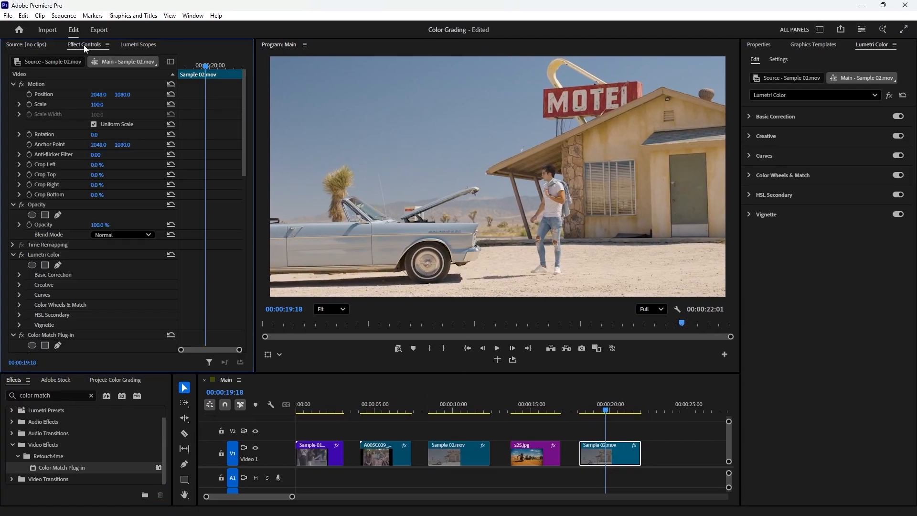
scroll(105, 202, "down", 5)
scroll(104, 251, "down", 2)
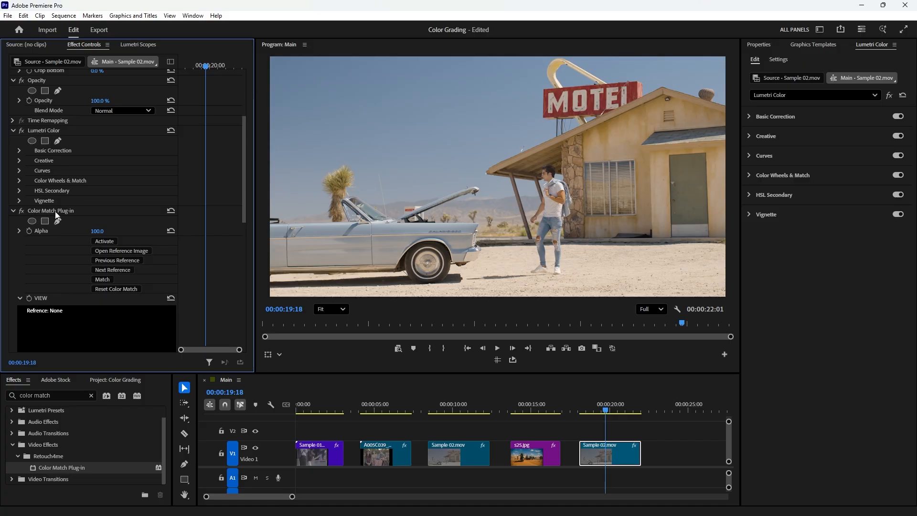
left_click(105, 242)
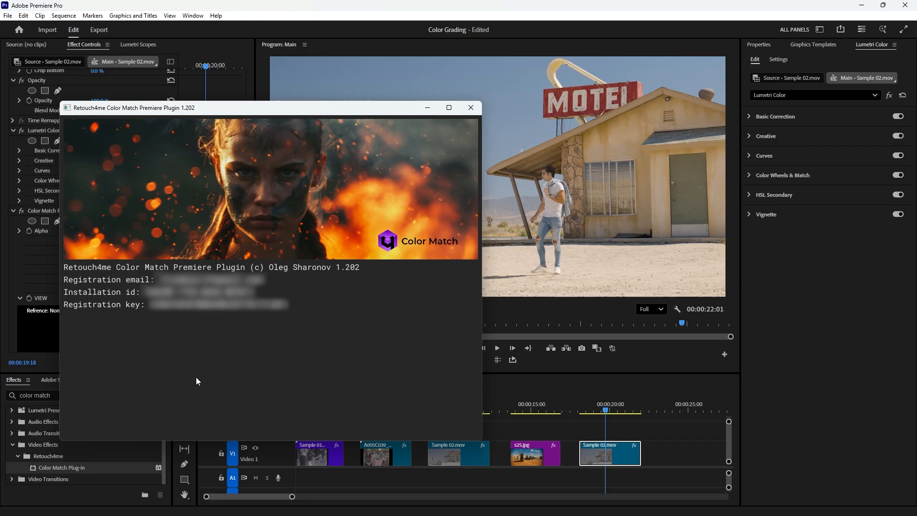
left_click(471, 107)
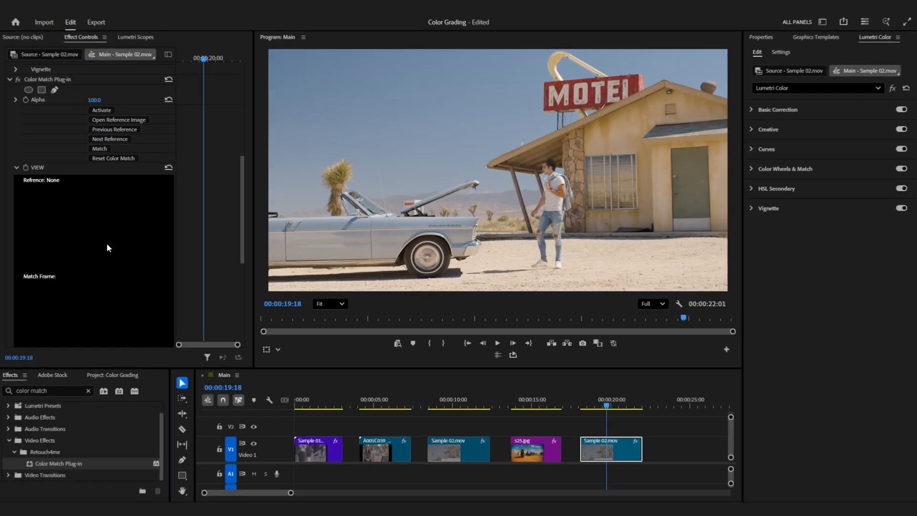
- Load s25.jpg as the Color Match Plug-in's reference image and match the copied clip's colors to it
scroll(107, 247, "down", 1)
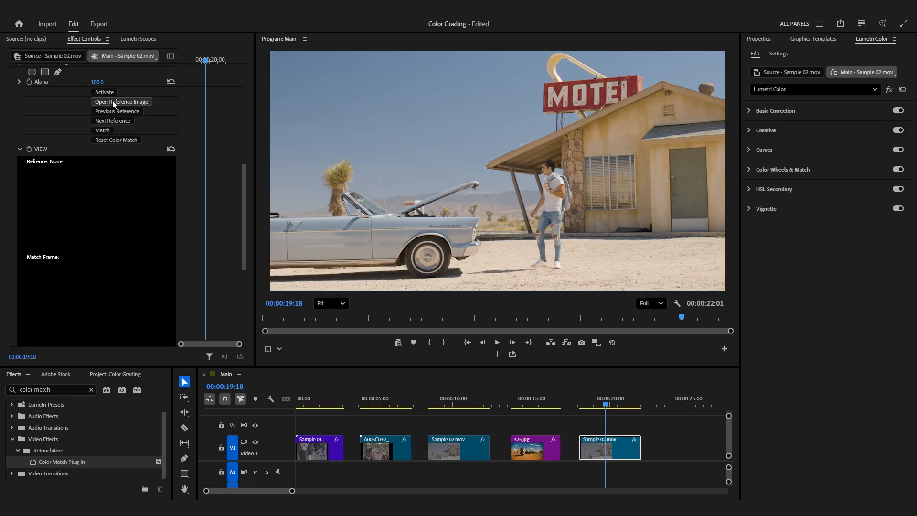
left_click(127, 104)
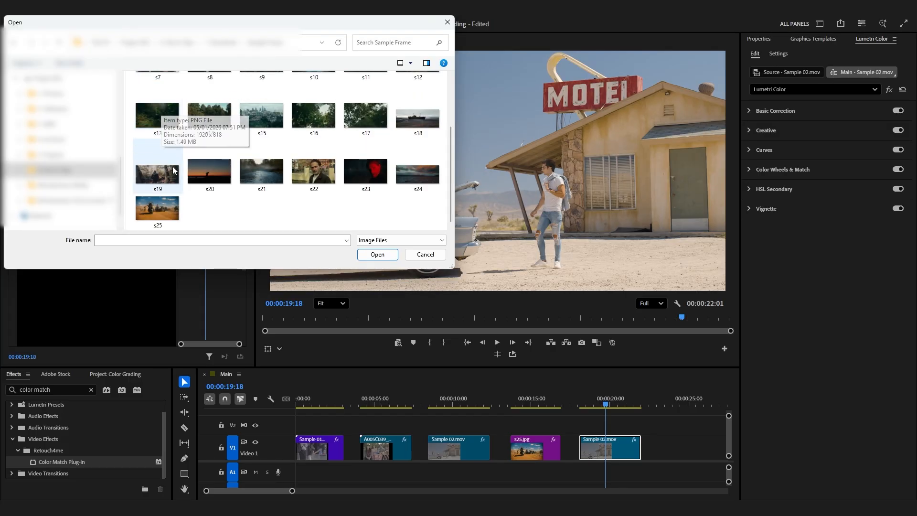
double_click(152, 211)
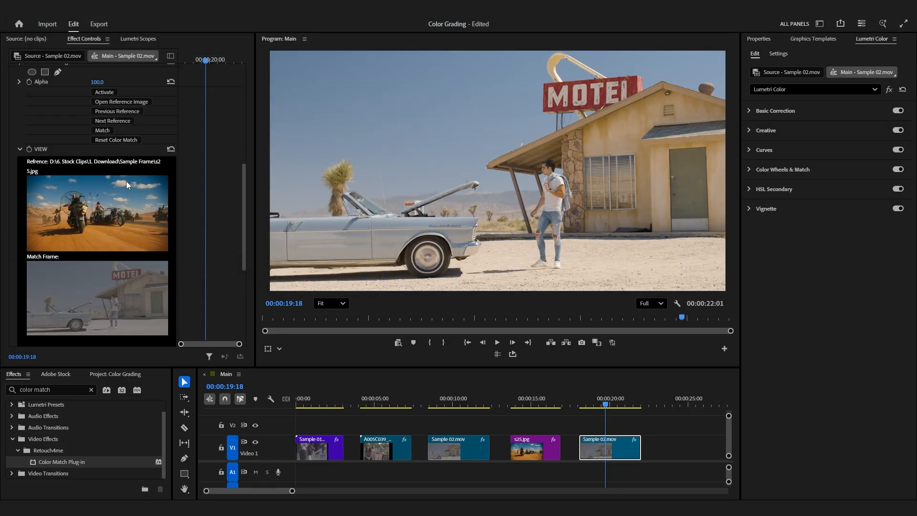
left_click(102, 132)
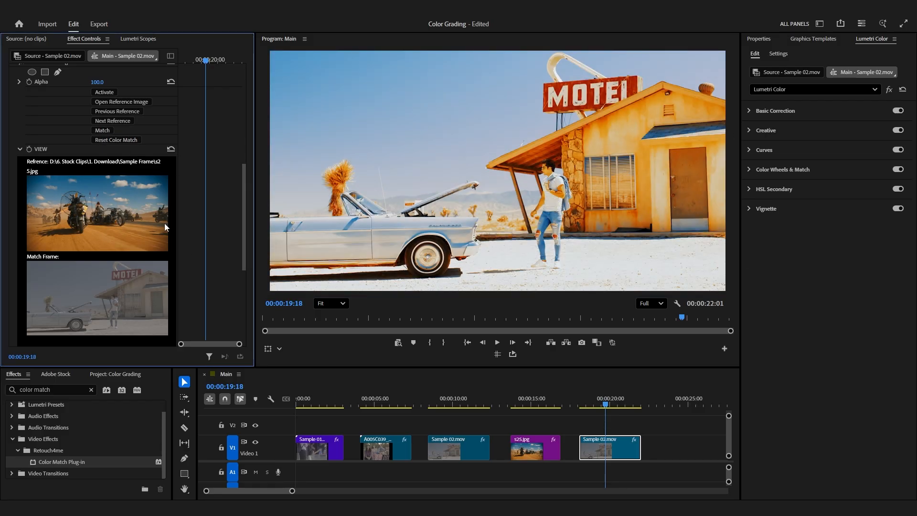
- Set Color Match Blend to 69 and Match Smoothing to 71 for the copied Sample 02.mov clip
left_click_drag(240, 211, 245, 265)
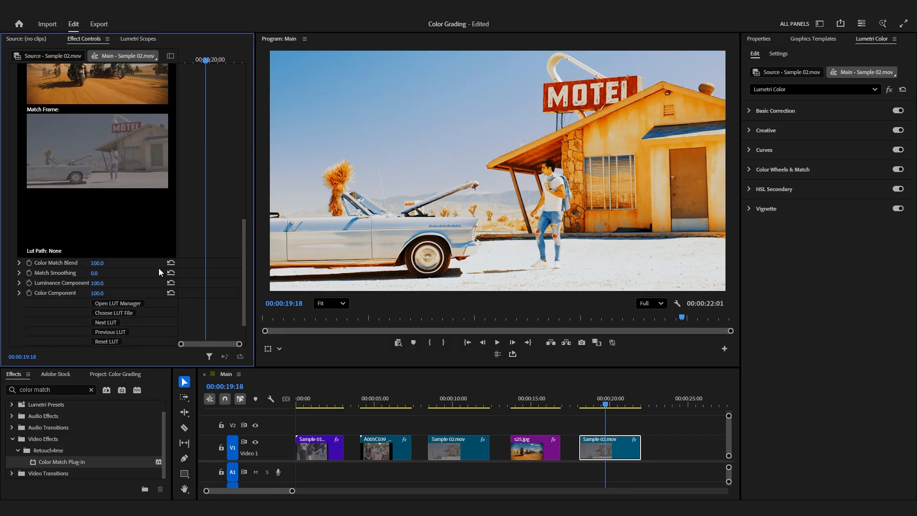
left_click_drag(95, 267, 78, 266)
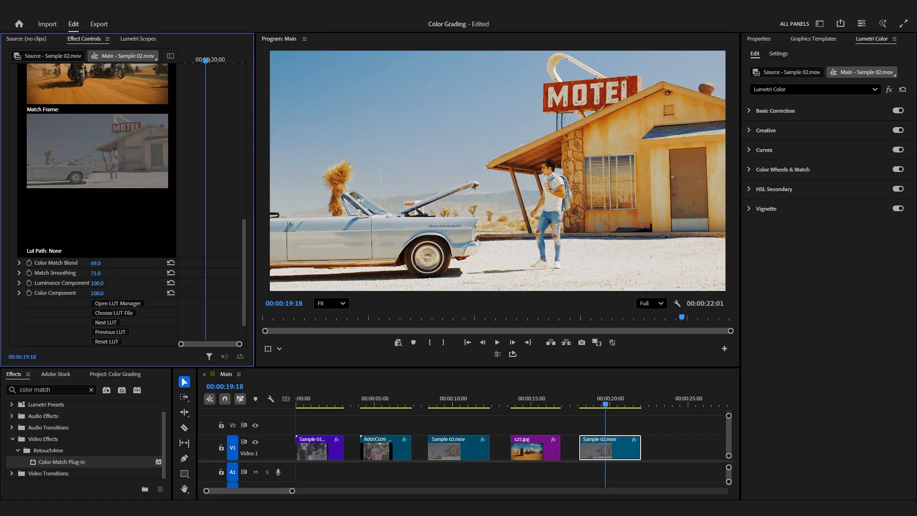
mouse_move(95, 272)
left_mouse_down()
mouse_move(49, 283)
mouse_move(102, 284)
left_mouse_up()
scroll(146, 240, "up", 3)
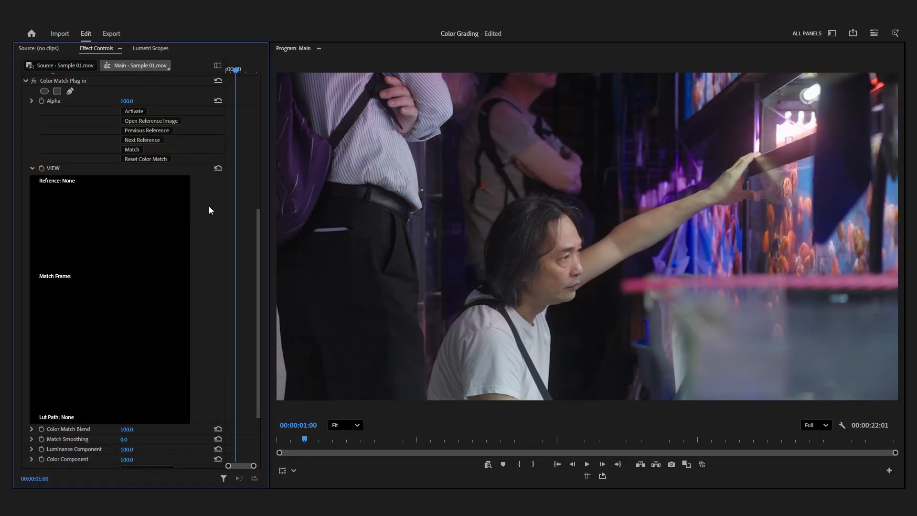
- Load S1.png as the Color Match Plug-in's reference image for Sample 01.mov and match the clip's colors to it
left_click(152, 121)
left_click(153, 124)
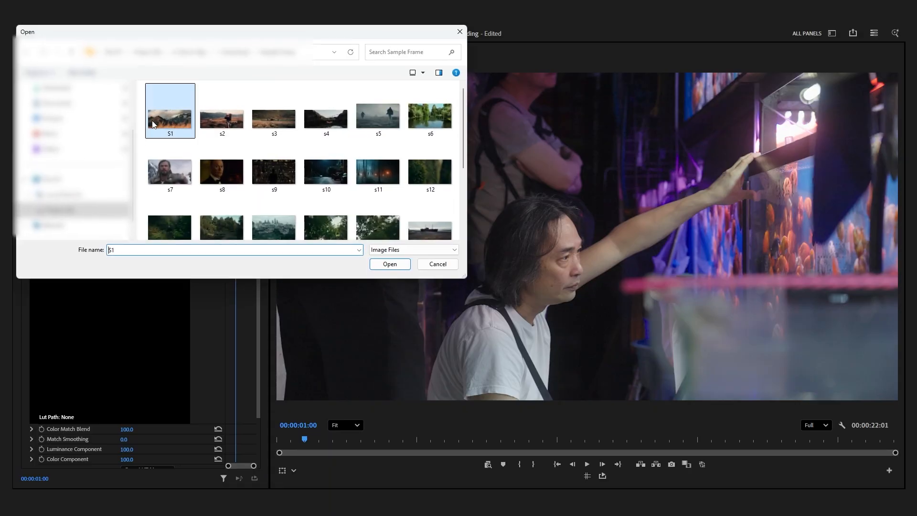
double_click(153, 124)
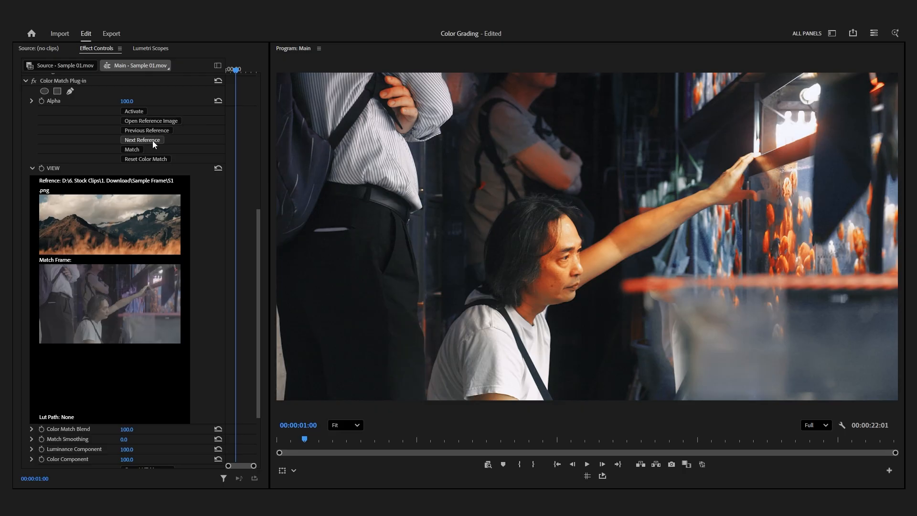
- Cycle Sample 01.mov's color match through the following reference images in the folder up to s25.jpg to compare the looks
left_click(152, 140)
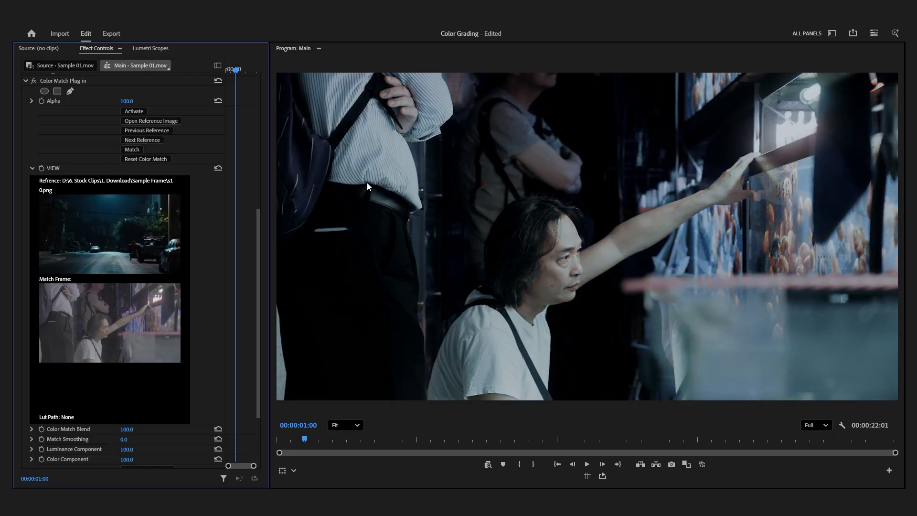
left_click(151, 138)
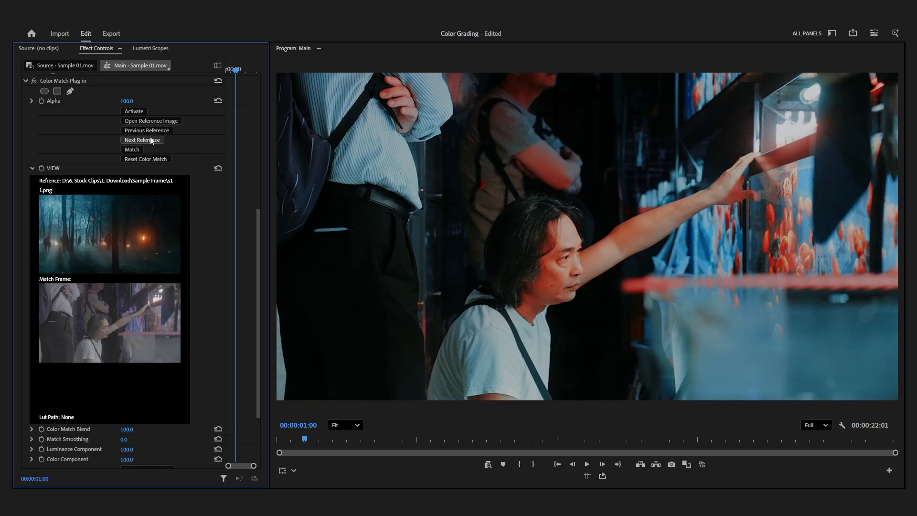
left_click(150, 140)
left_click(151, 139)
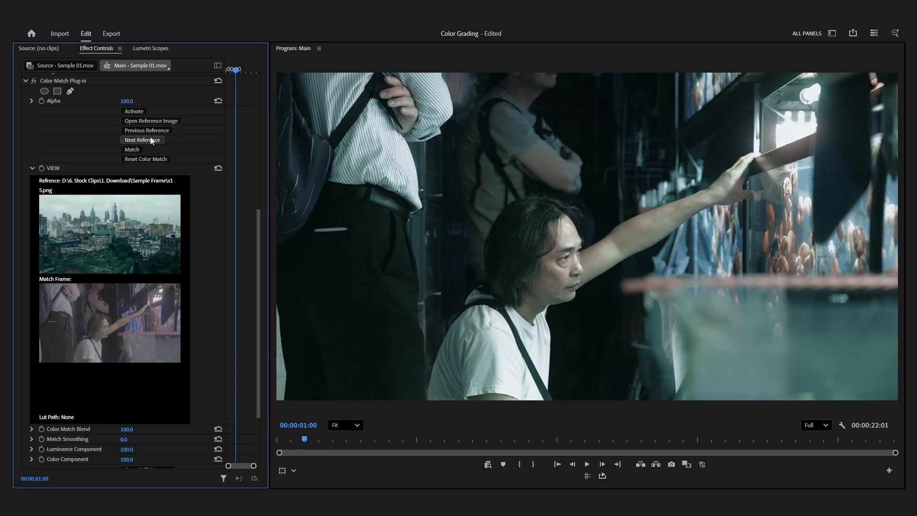
left_click(150, 138)
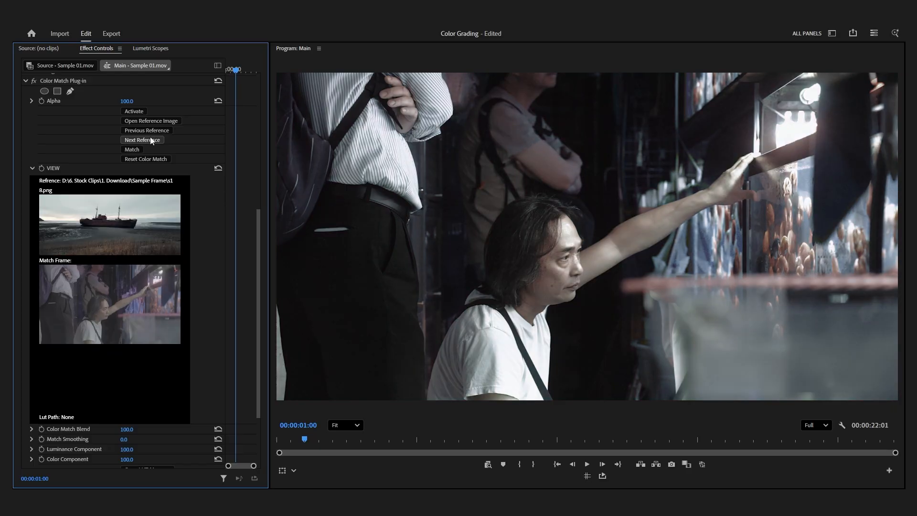
left_click(150, 139)
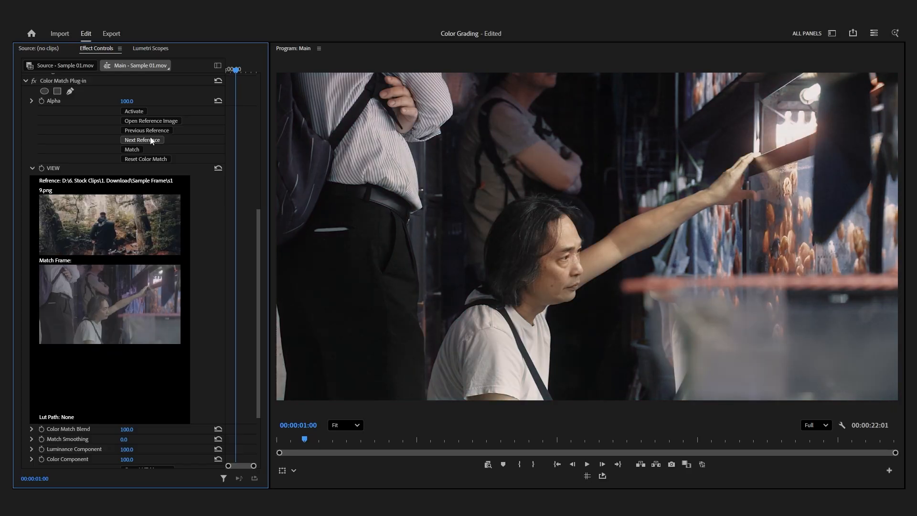
left_click(150, 139)
left_click(150, 139)
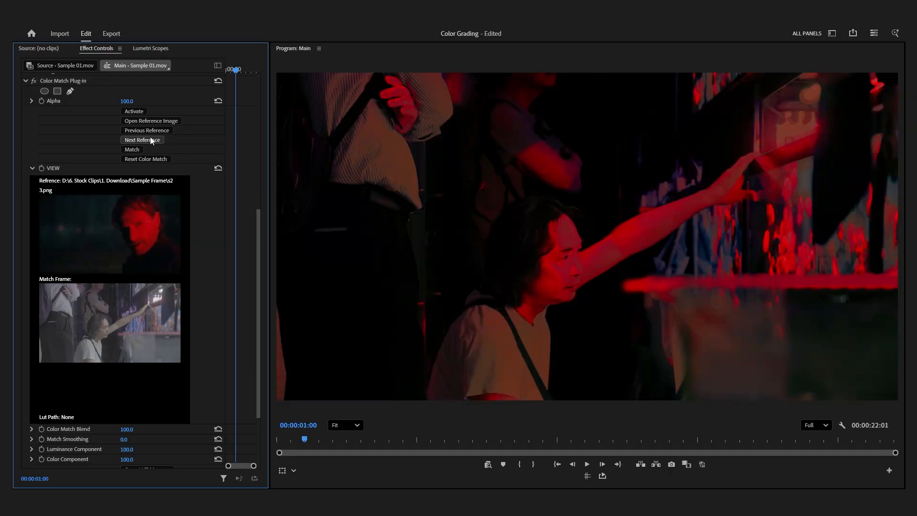
left_click(150, 139)
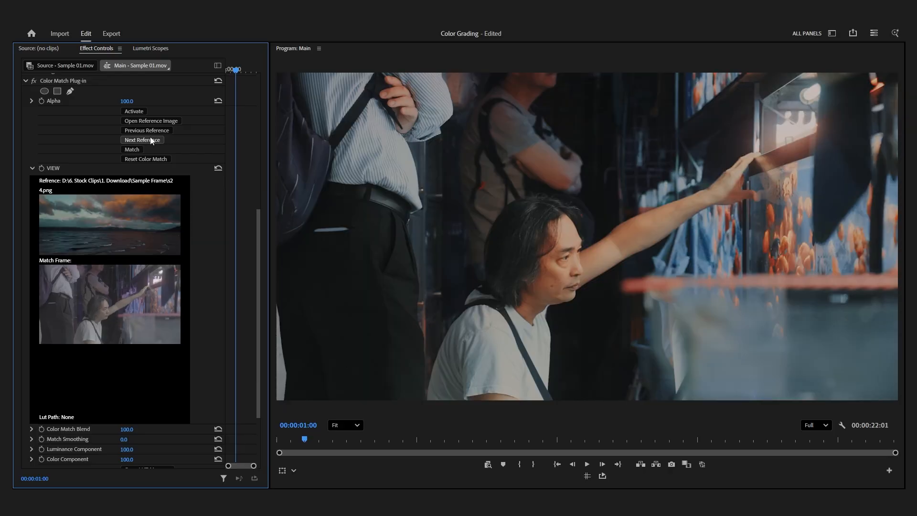
left_click(150, 139)
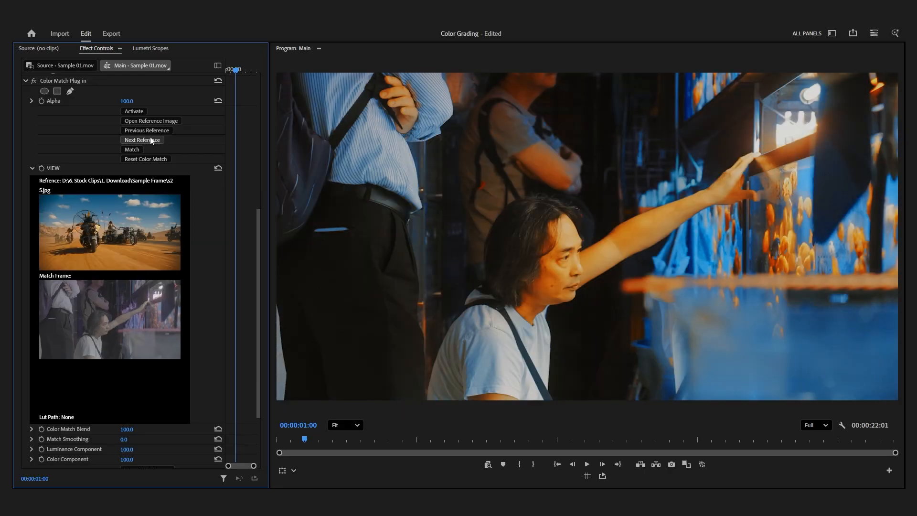
left_click(150, 139)
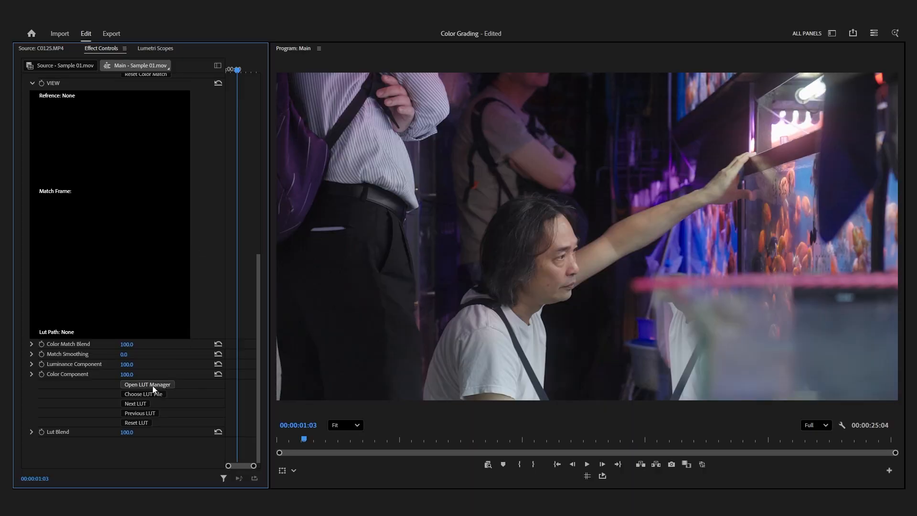
- Apply the cloud LUT Toning - Style 13 - Blue-Orange to Sample 01.mov from the LUT Manager and reduce its Lut Blend
left_click(142, 386)
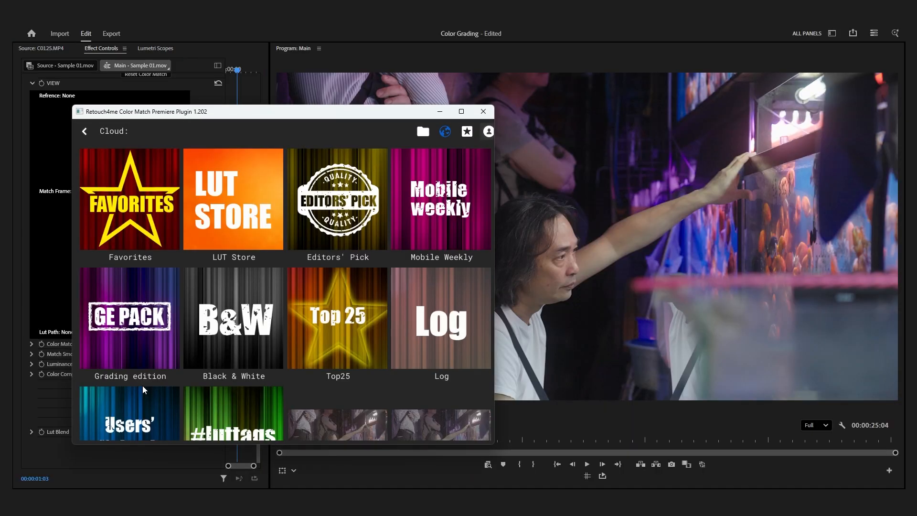
scroll(371, 270, "down", 5)
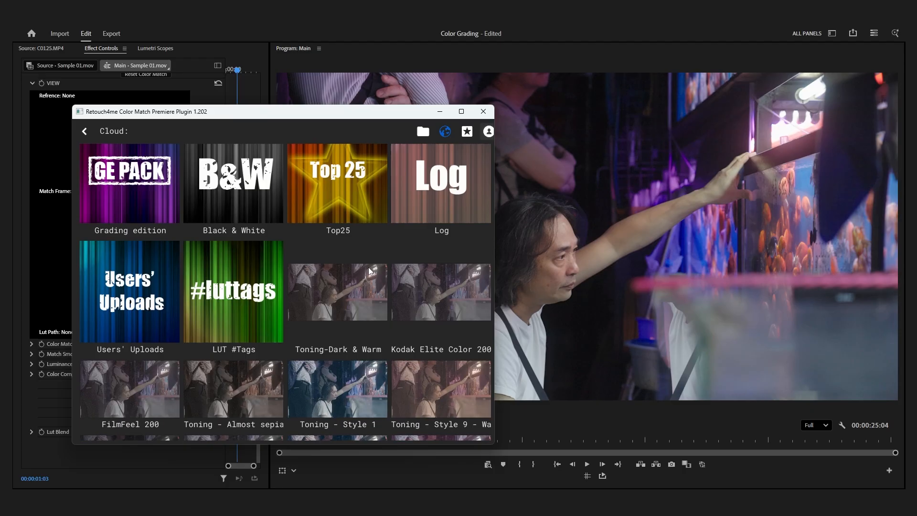
scroll(370, 270, "down", 2)
double_click(338, 241)
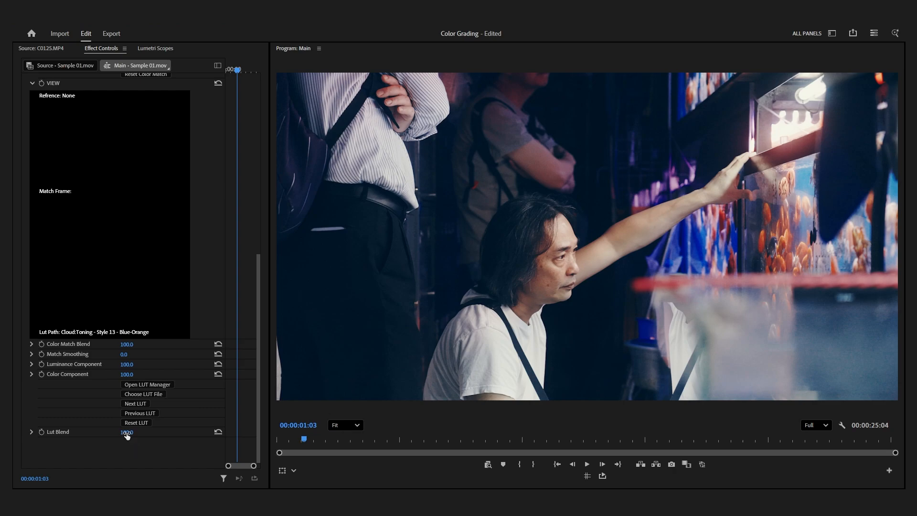
left_click_drag(127, 435, 102, 435)
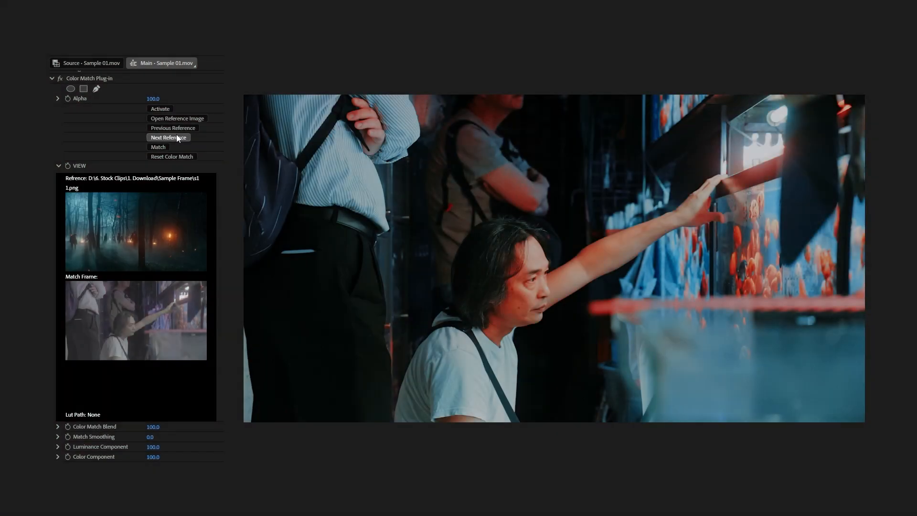
- Advance Sample 01.mov's color match reference from s11.png to s15.png and onward
left_click(177, 137)
left_click(177, 137)
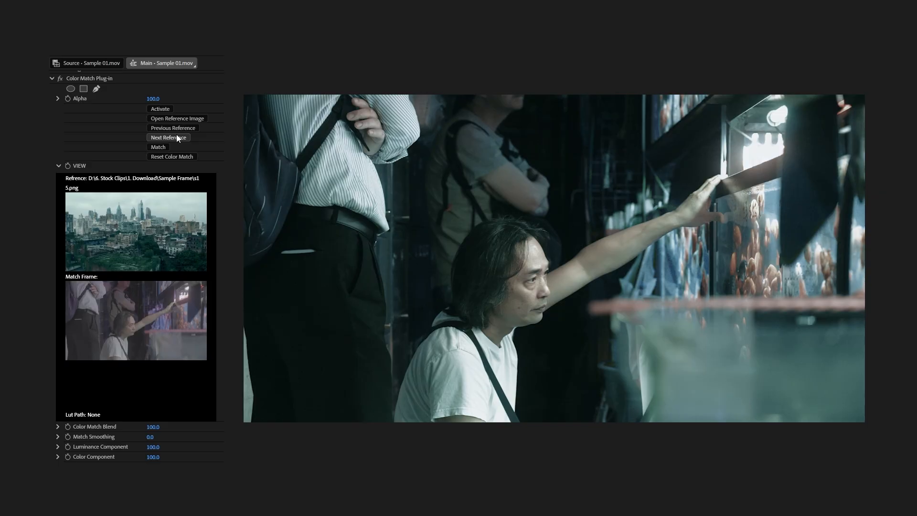
left_click(177, 138)
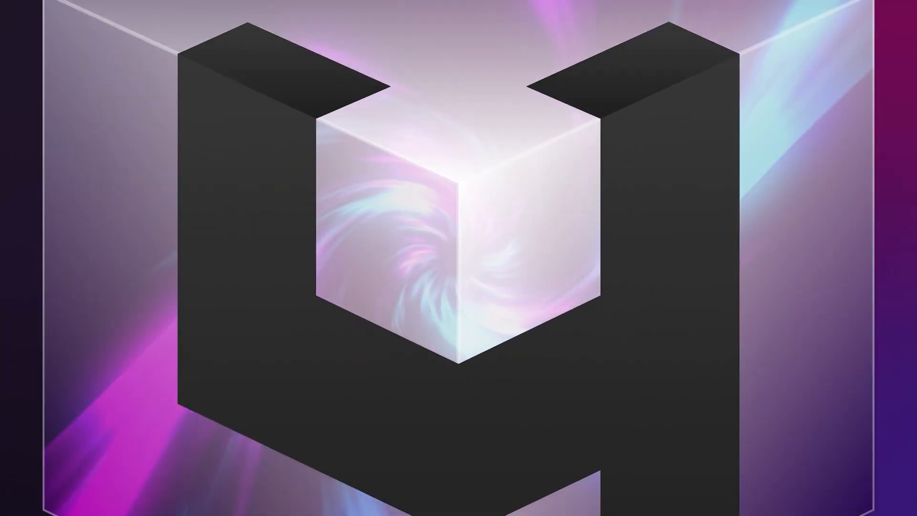